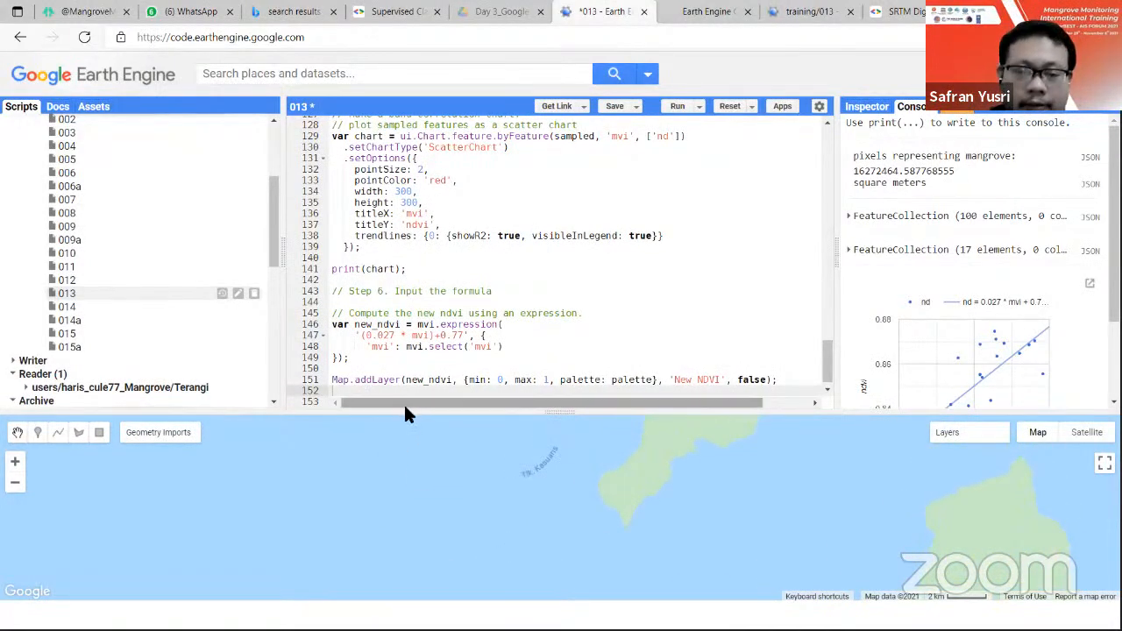
Enlarge the map, centre it on the whole island and preview the Composite NDVI layer on its own.
left_click_drag(406, 411, 460, 134)
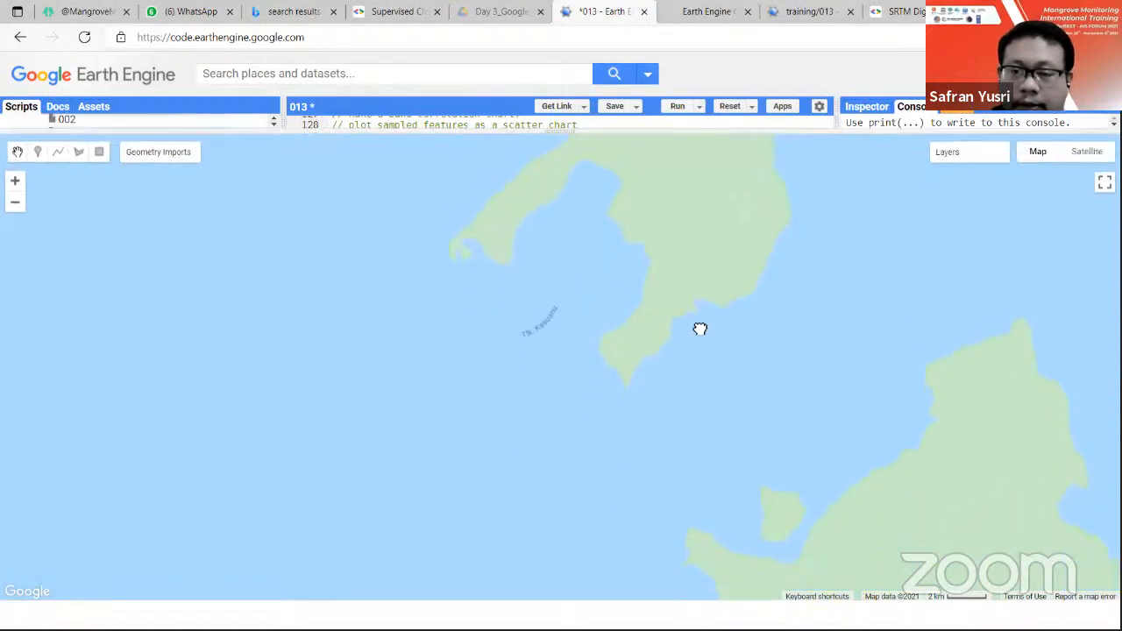
left_click_drag(701, 328, 649, 516)
mouse_move(963, 165)
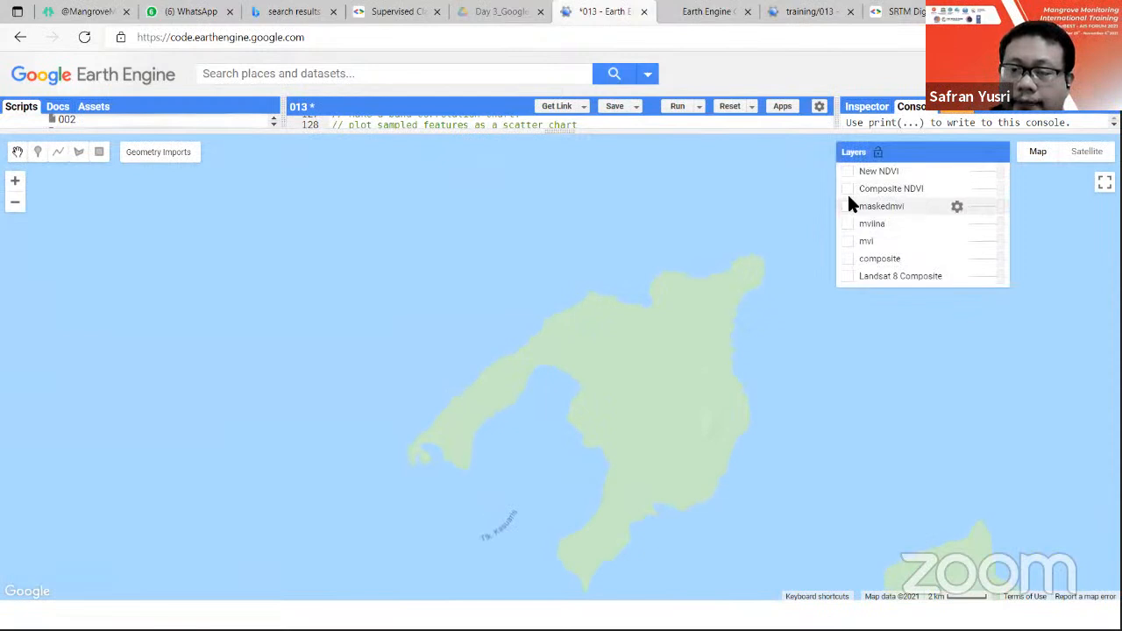
left_click(847, 189)
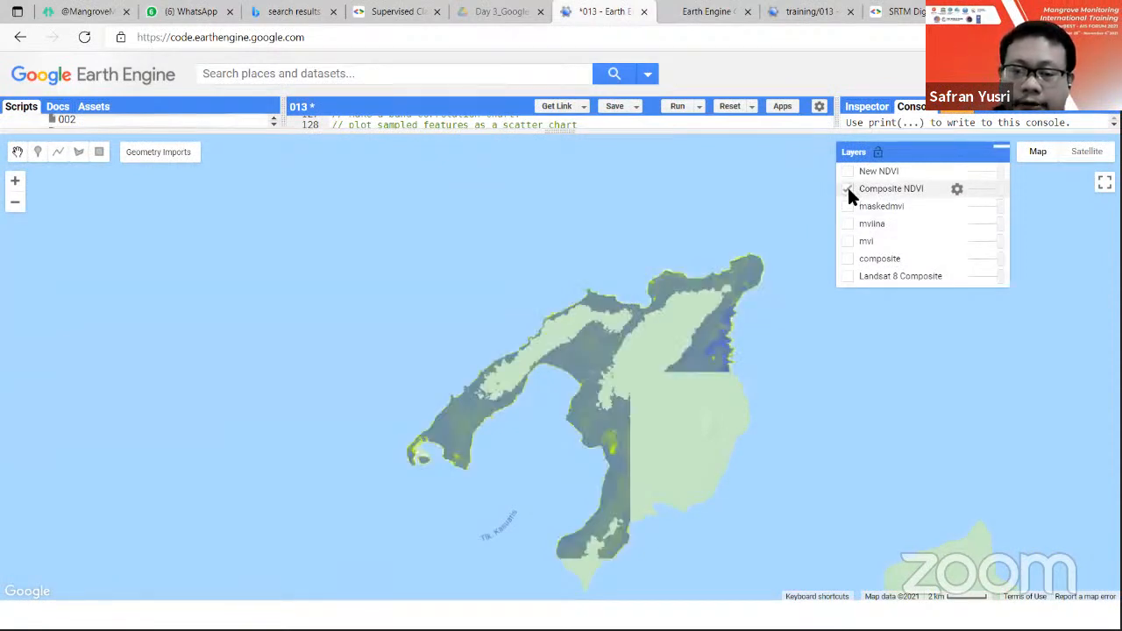
left_click(847, 189)
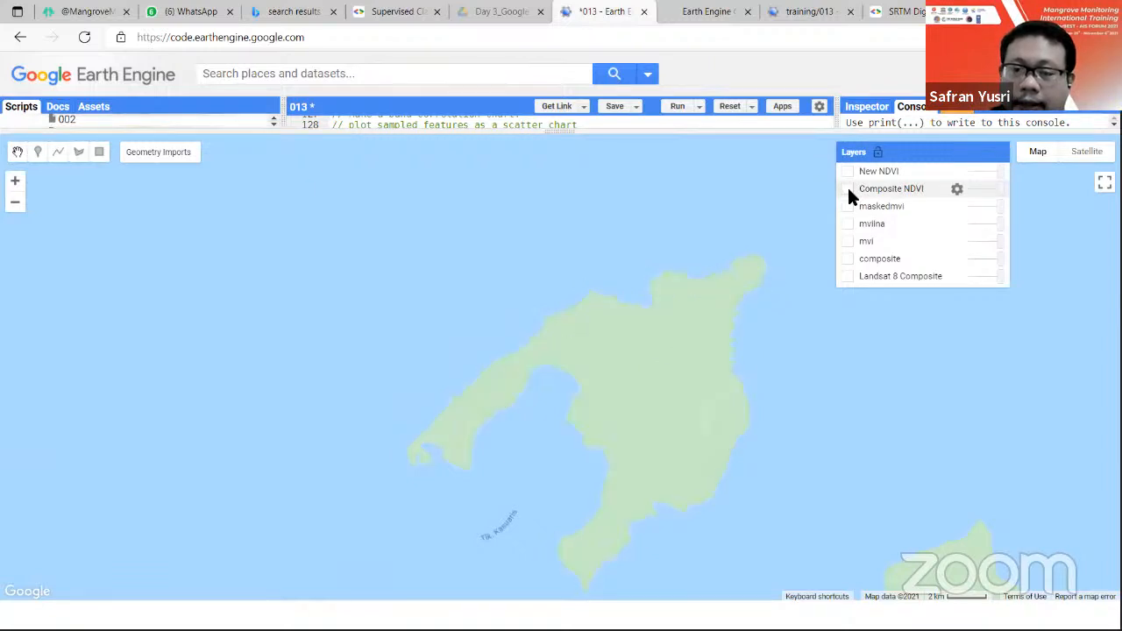
Compare the New NDVI layer with the Composite NDVI layer over the island, leaving both hidden.
left_click(846, 172)
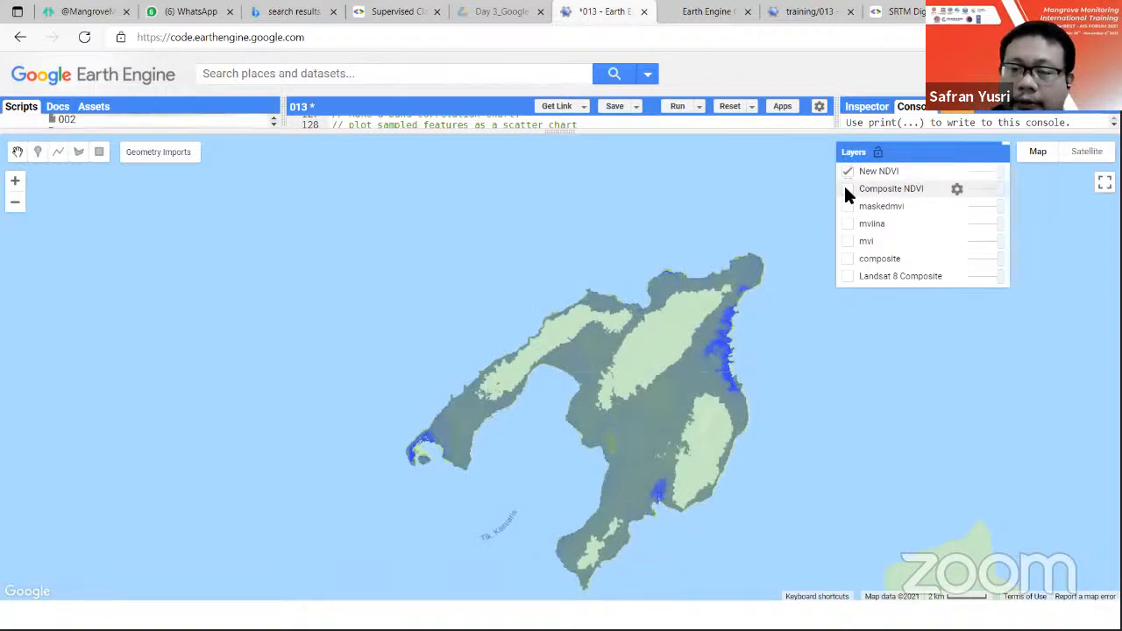
left_click(846, 189)
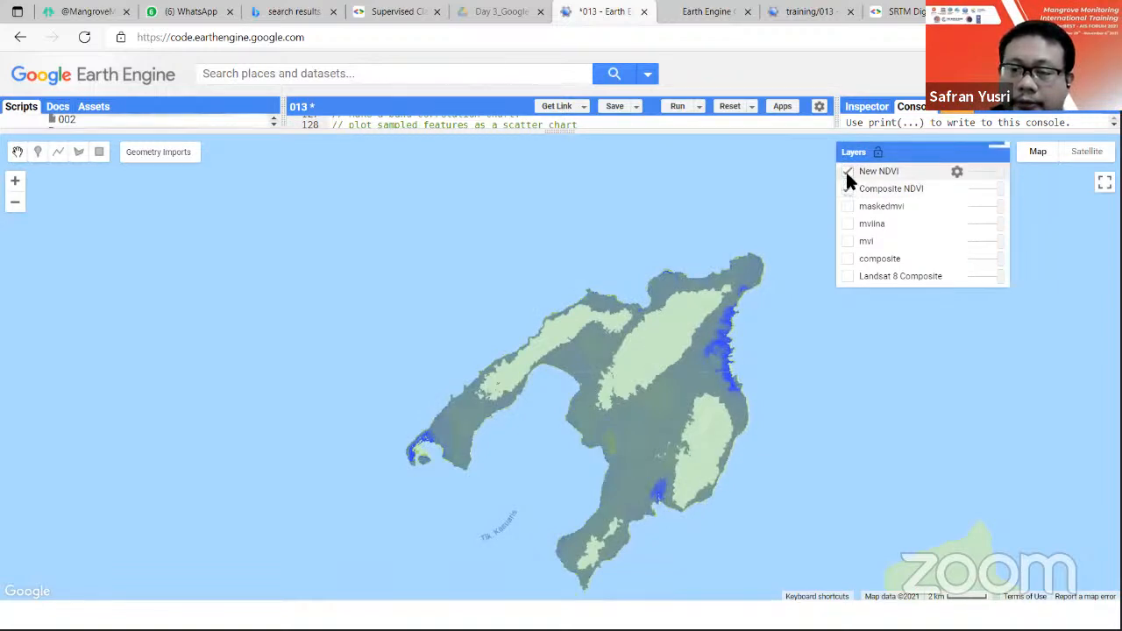
left_click(847, 172)
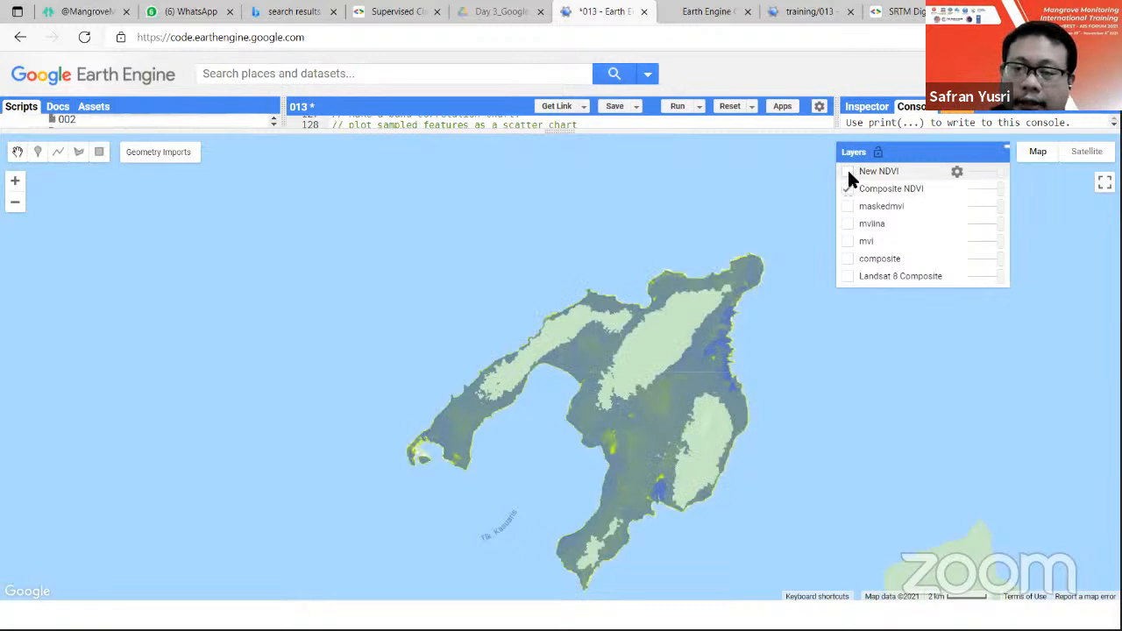
left_click(847, 187)
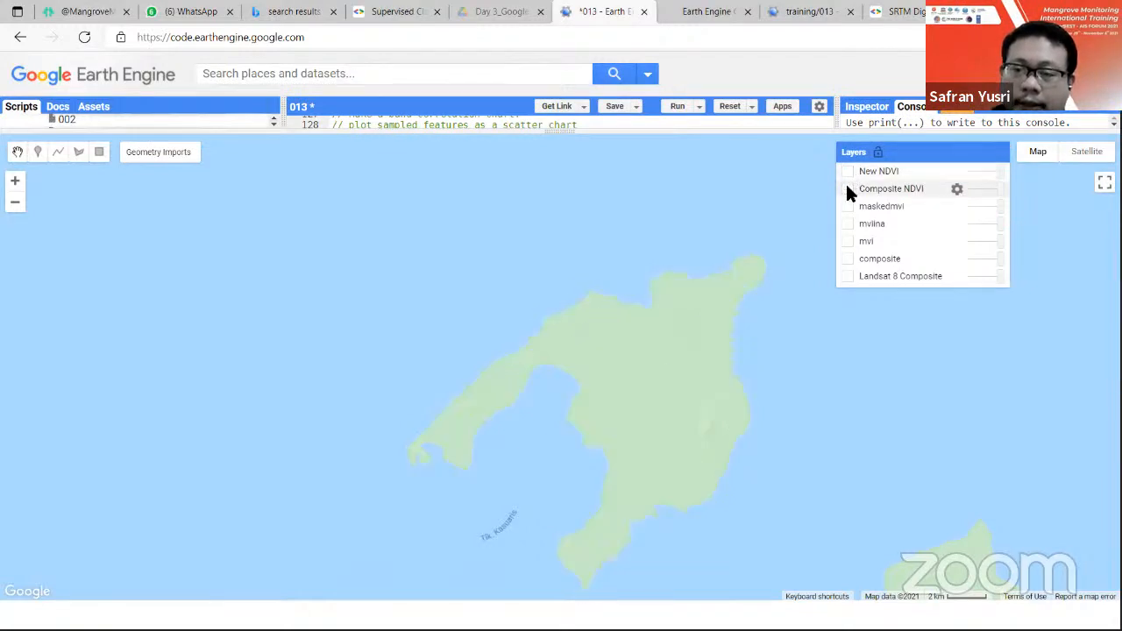
Show the New NDVI and Composite NDVI layers together and restore the code editor's height above the map.
left_click(848, 172)
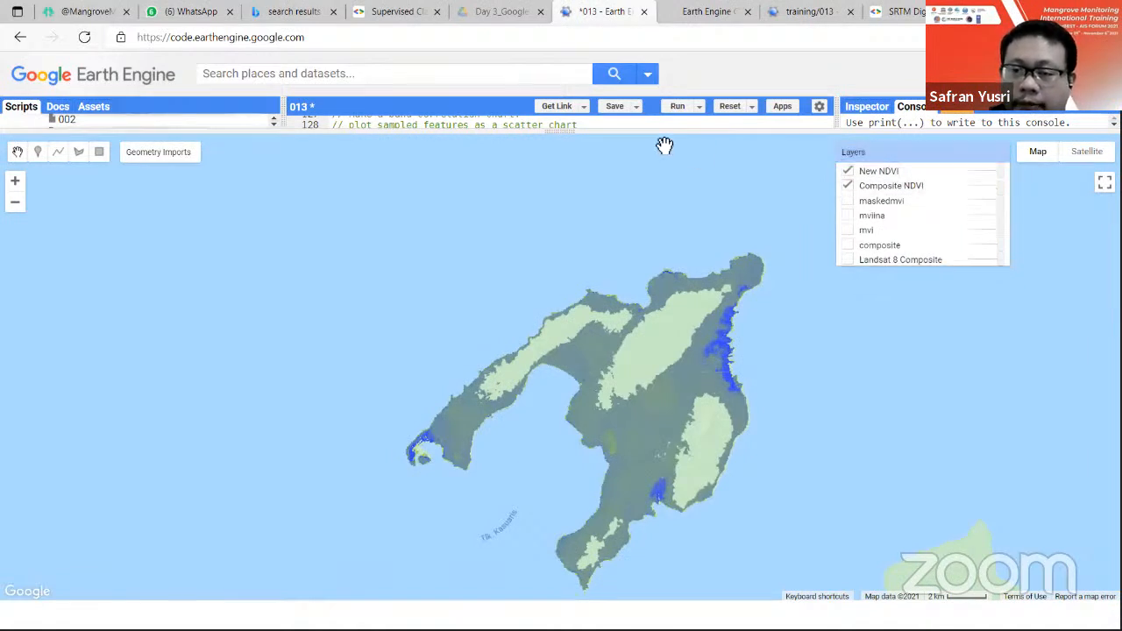
left_click_drag(666, 132, 653, 409)
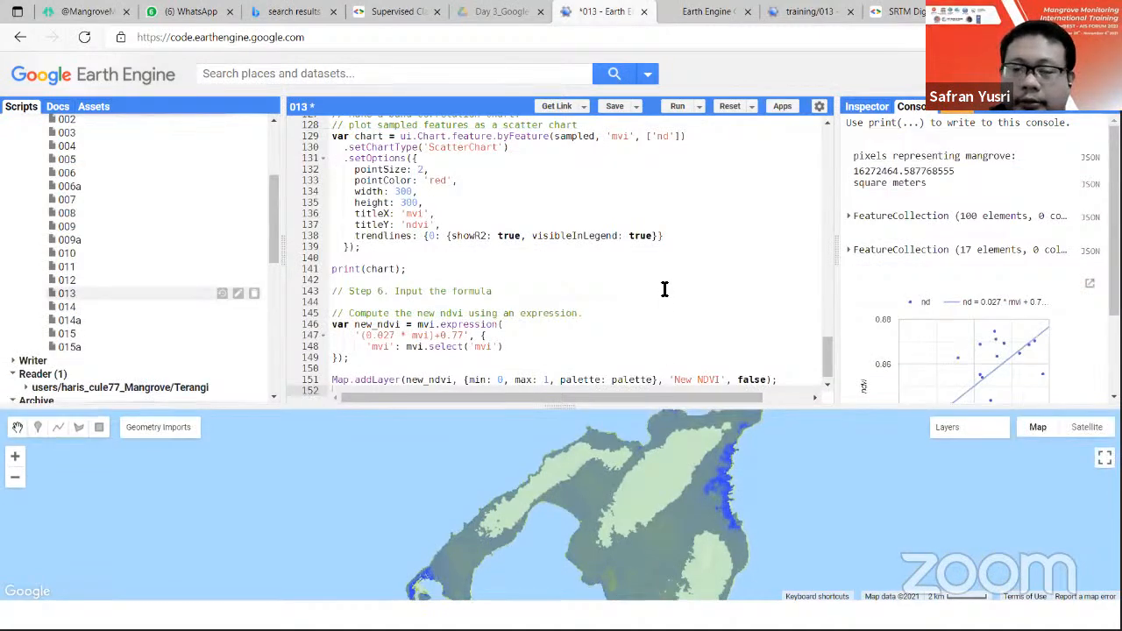
scroll(664, 289, "down", 1)
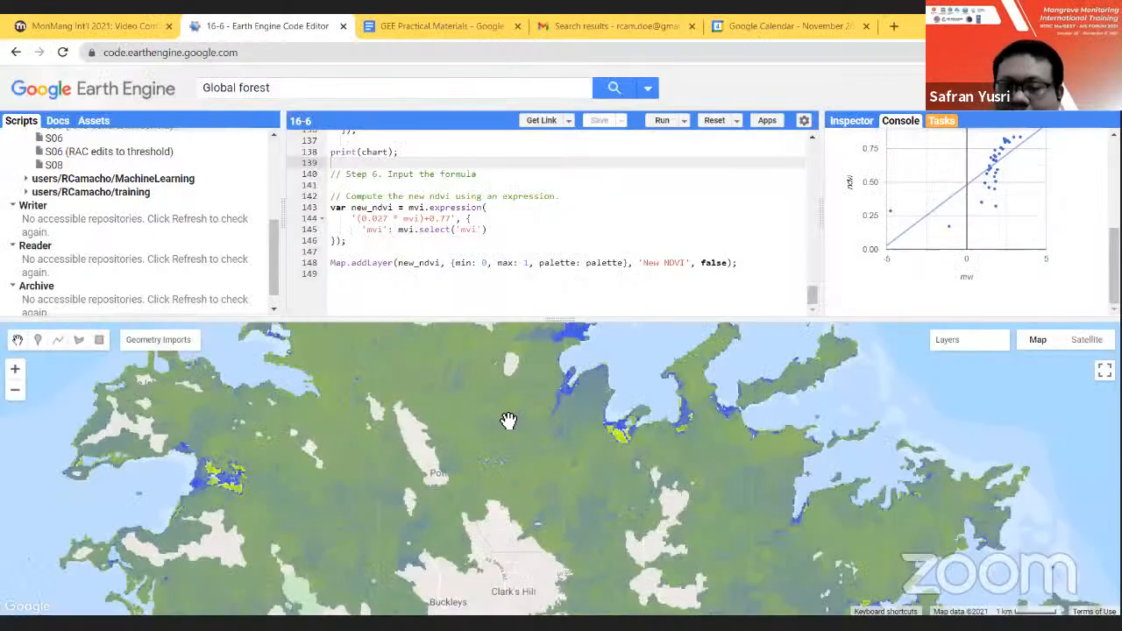
Examine the vegetation index layer in script 16-6 across the island, looking closely at the coast around Deep Bay and Mamora Bay.
scroll(509, 419, "down", 1)
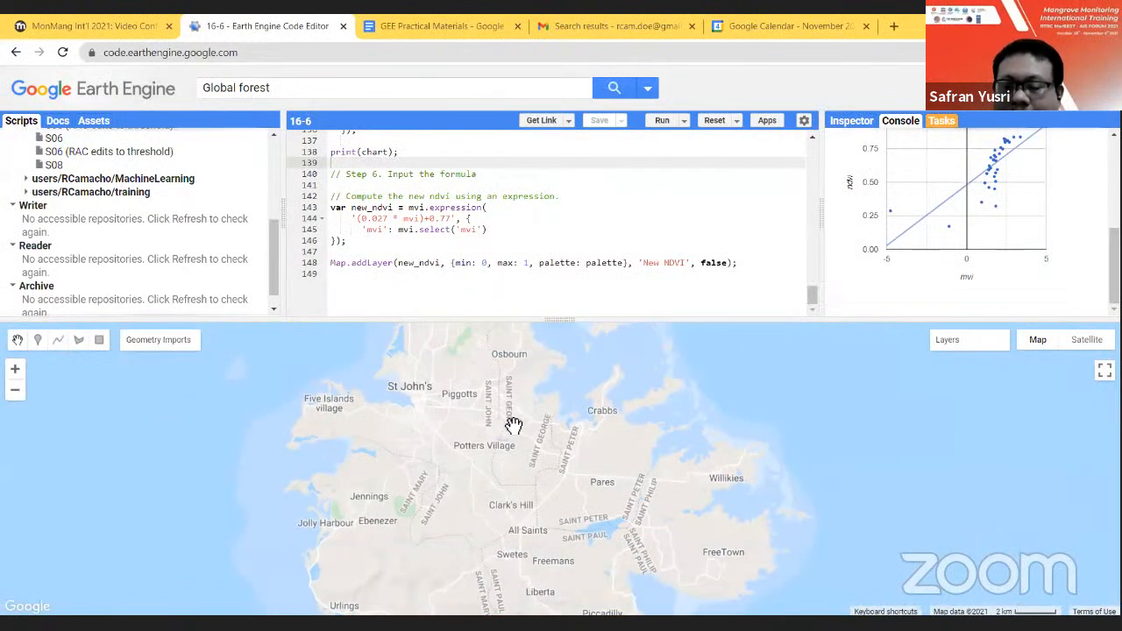
left_click_drag(578, 494, 570, 446)
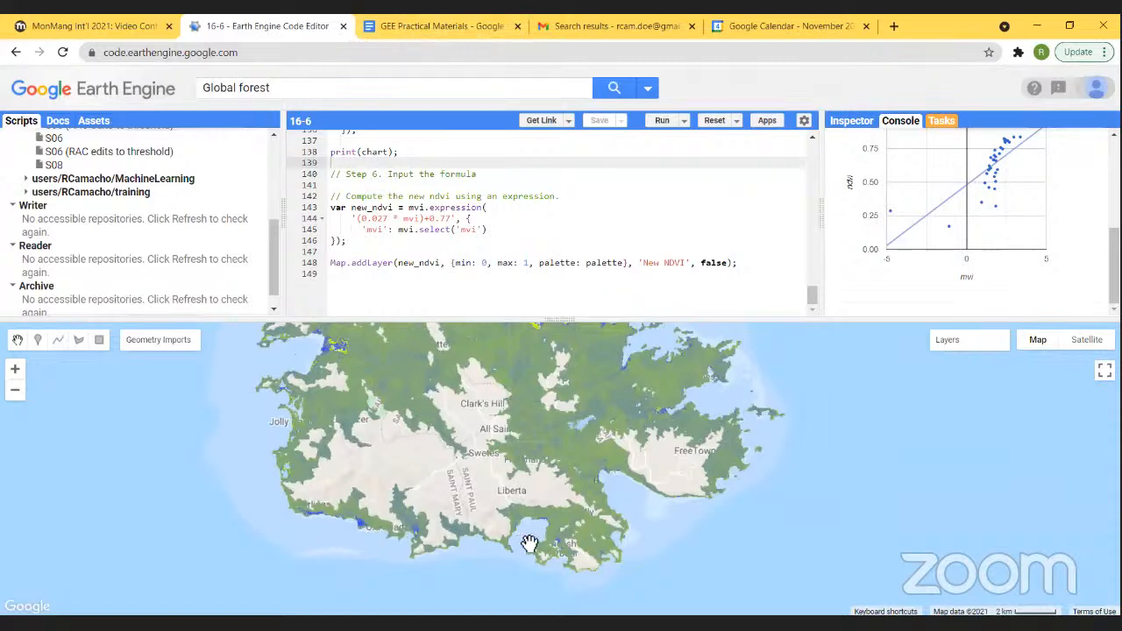
scroll(493, 539, "down", 1)
scroll(493, 540, "up", 1)
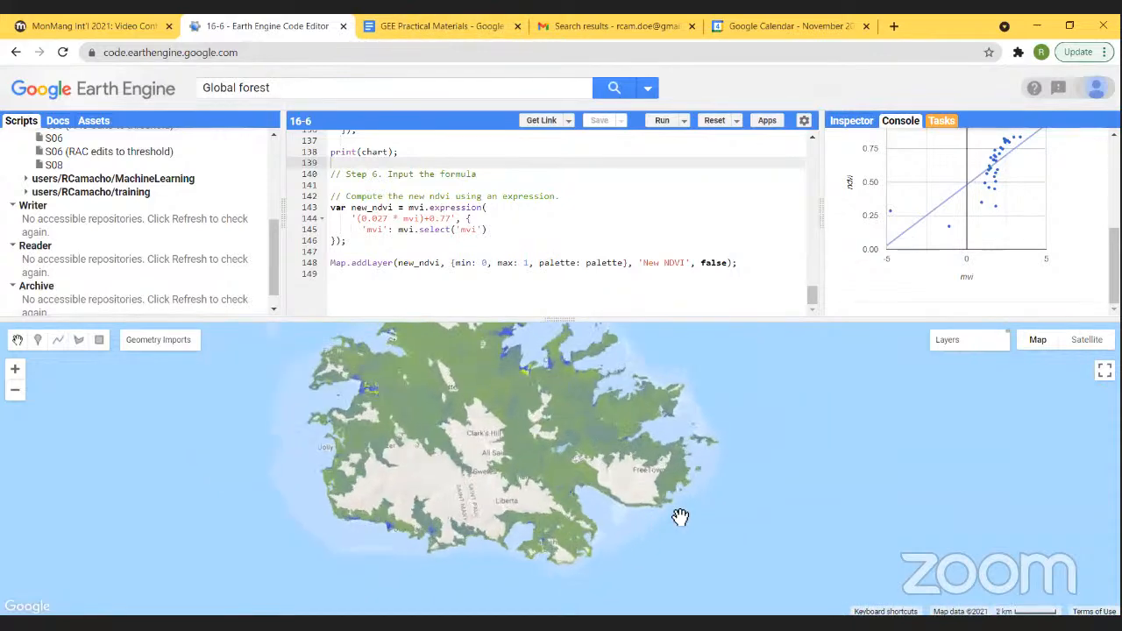
scroll(613, 510, "up", 1)
scroll(494, 473, "up", 3)
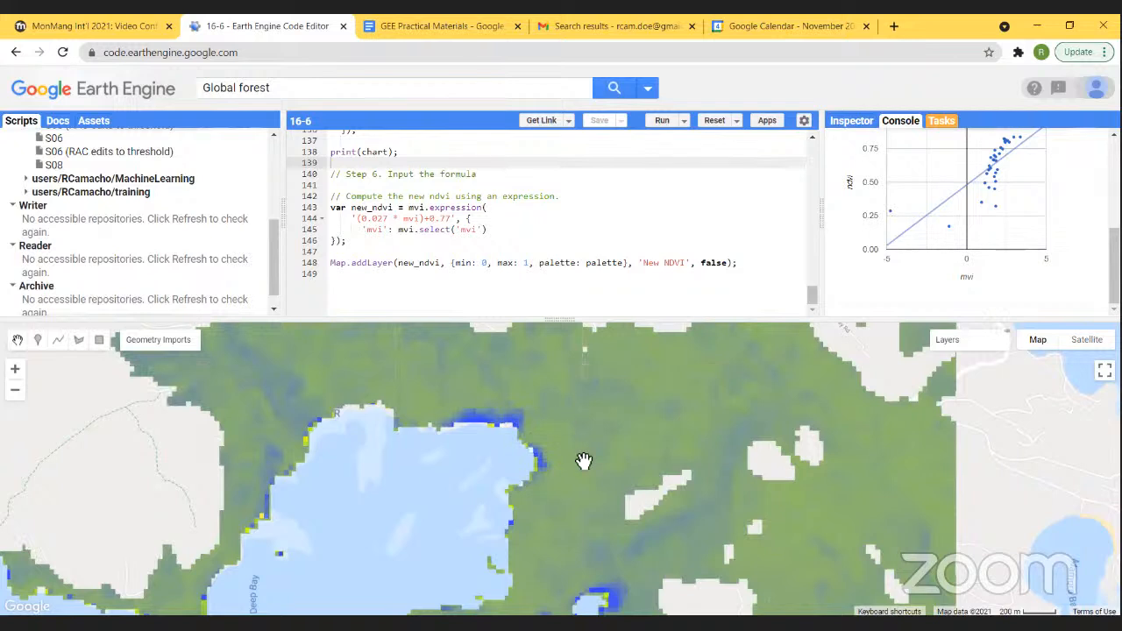
left_click_drag(694, 517, 697, 422)
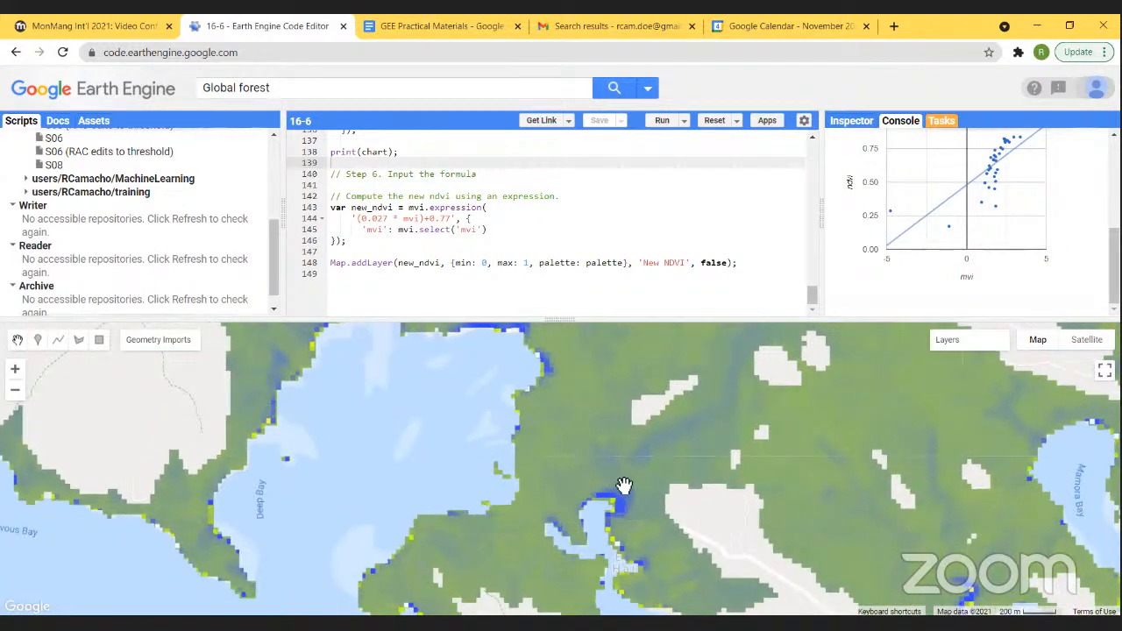
left_click_drag(565, 527, 567, 441)
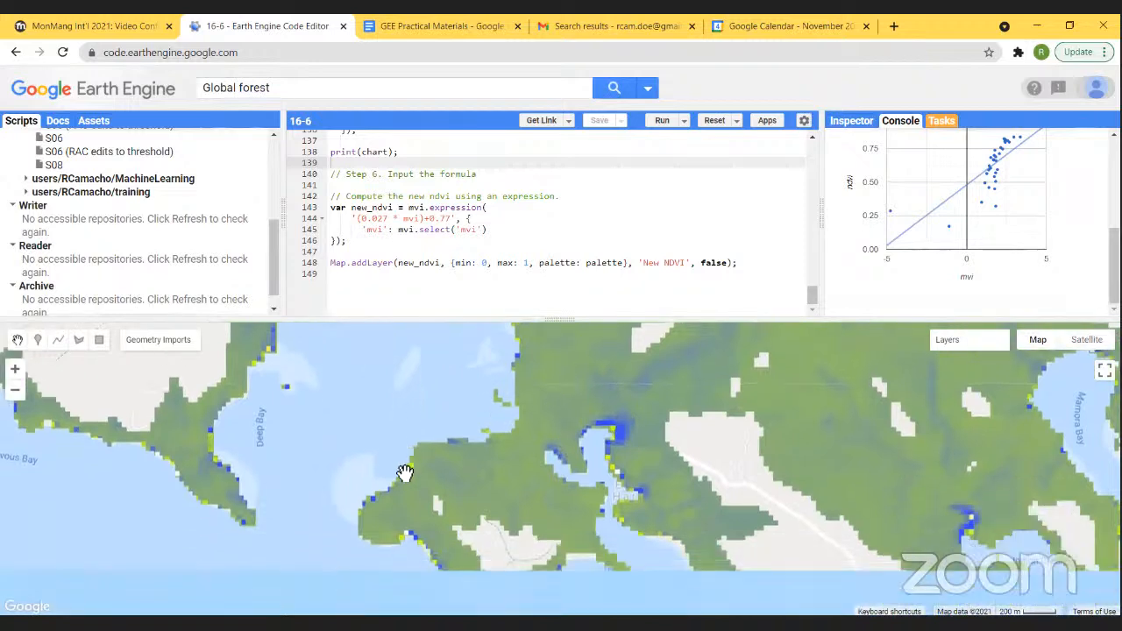
left_click_drag(893, 505, 796, 582)
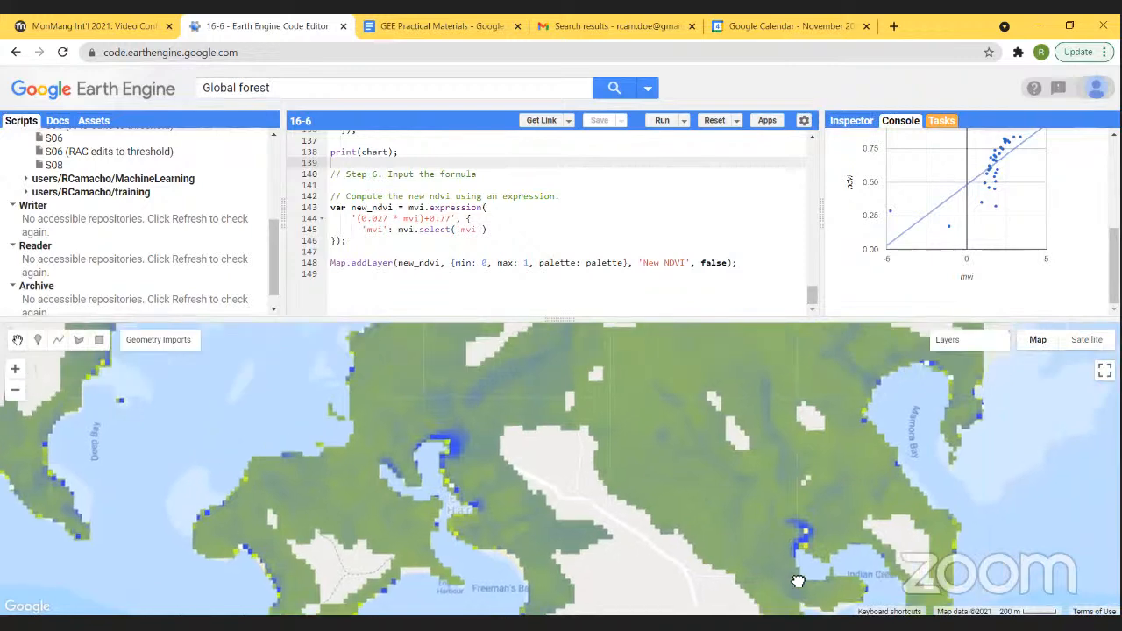
left_click_drag(765, 491, 731, 584)
left_click_drag(682, 408, 649, 566)
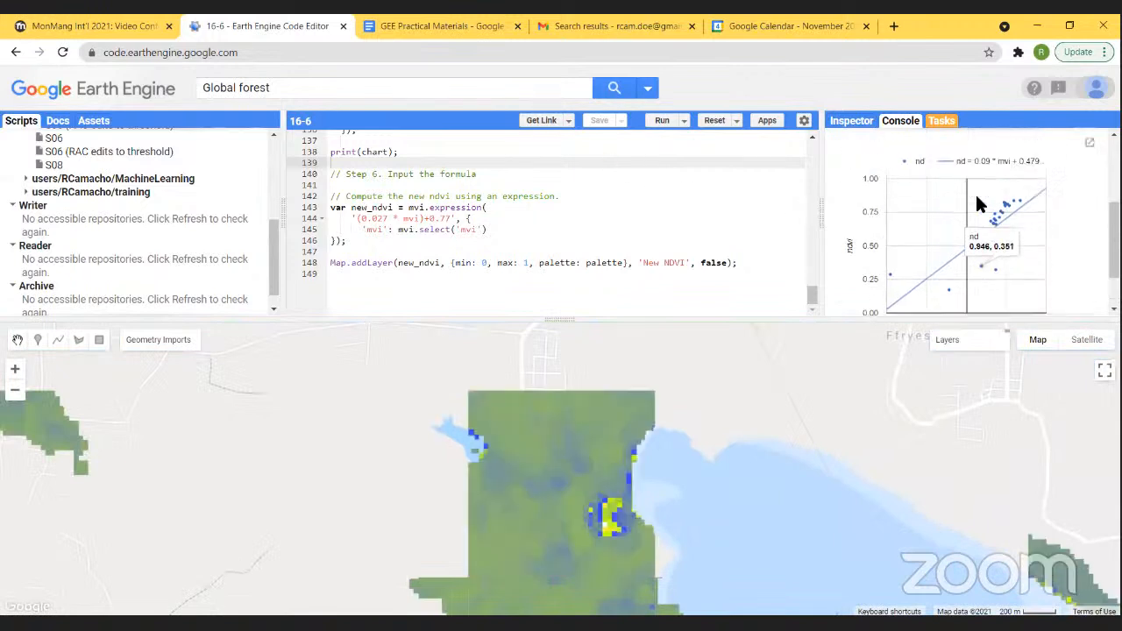
Inspect the mvi versus ndvi scatter chart and its trendline at full size, and return to script 16-6.
scroll(977, 197, "up", 1)
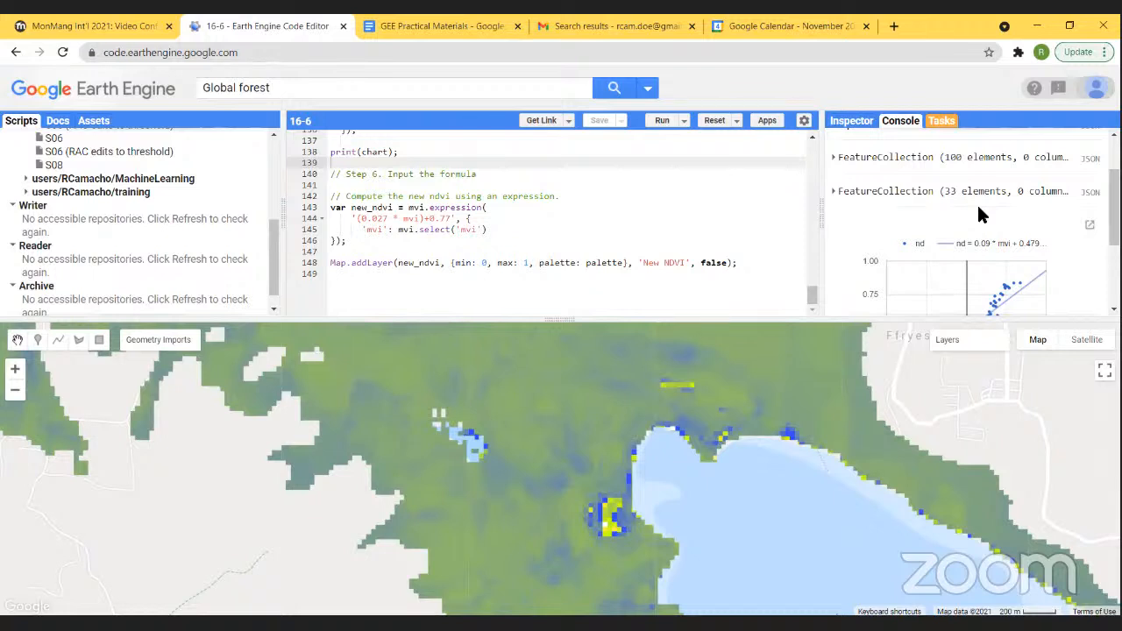
scroll(1002, 215, "down", 2)
scroll(1005, 223, "up", 1)
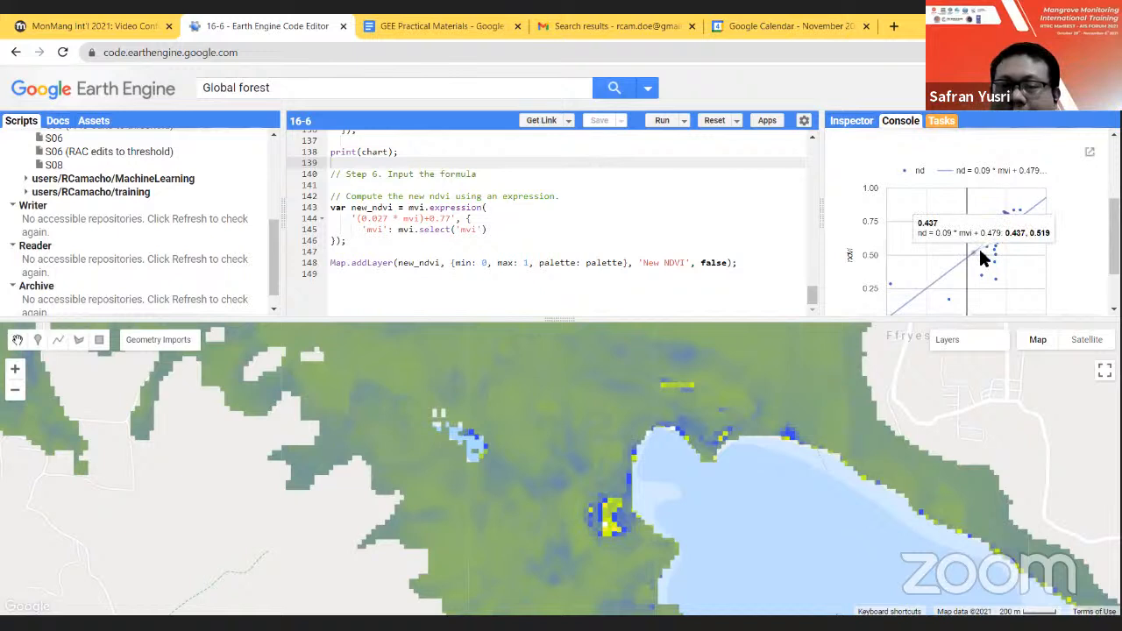
left_click(1090, 152)
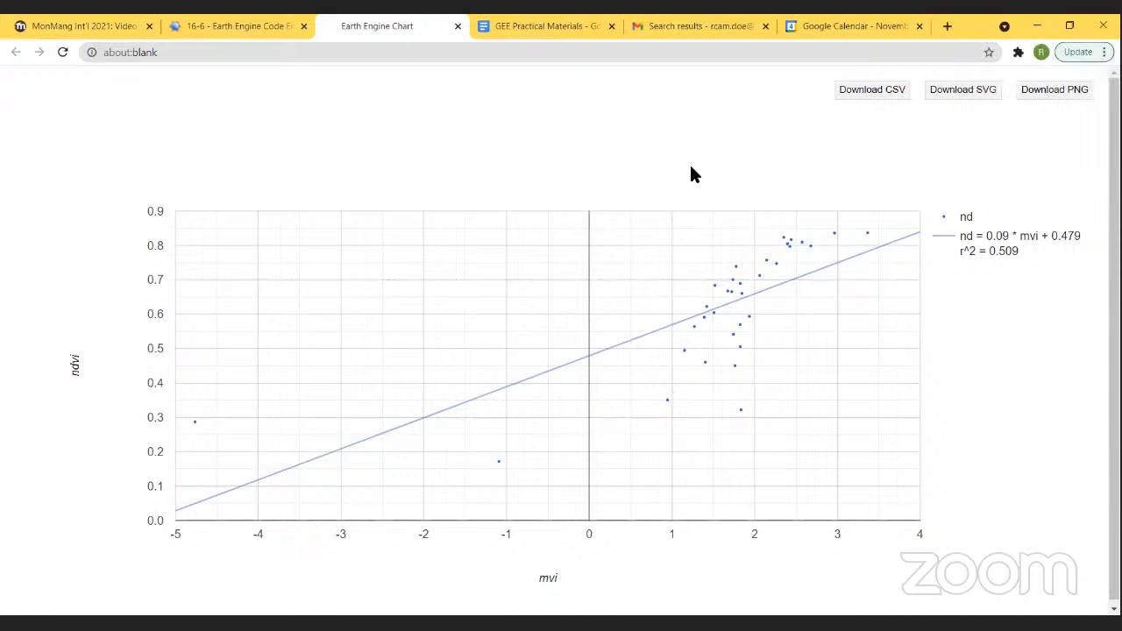
left_click(254, 26)
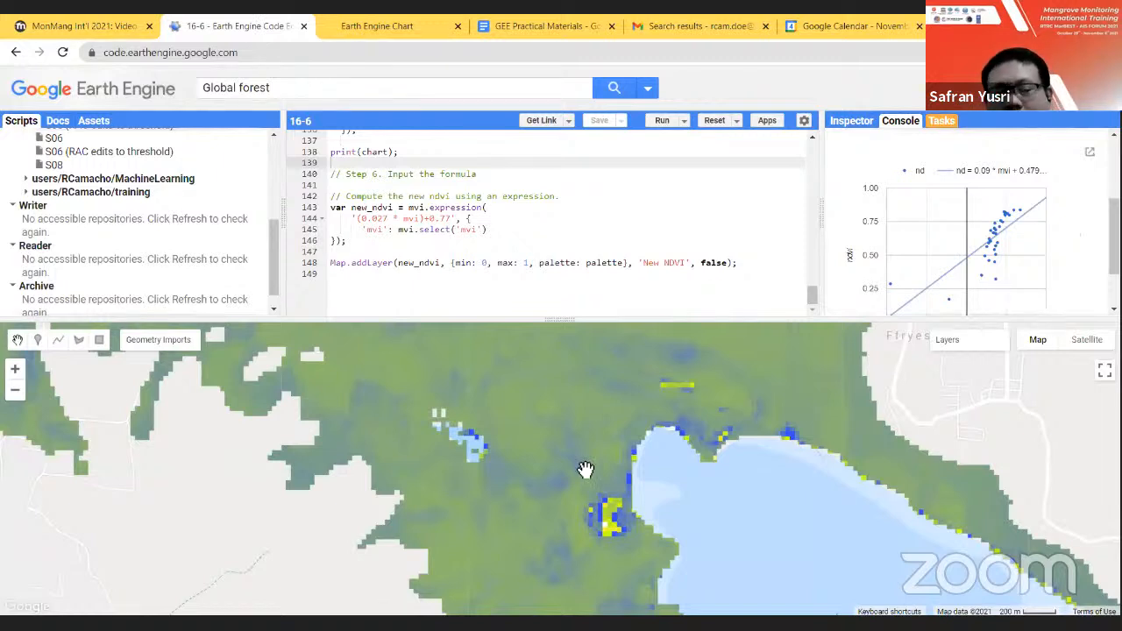
scroll(585, 470, "down", 2)
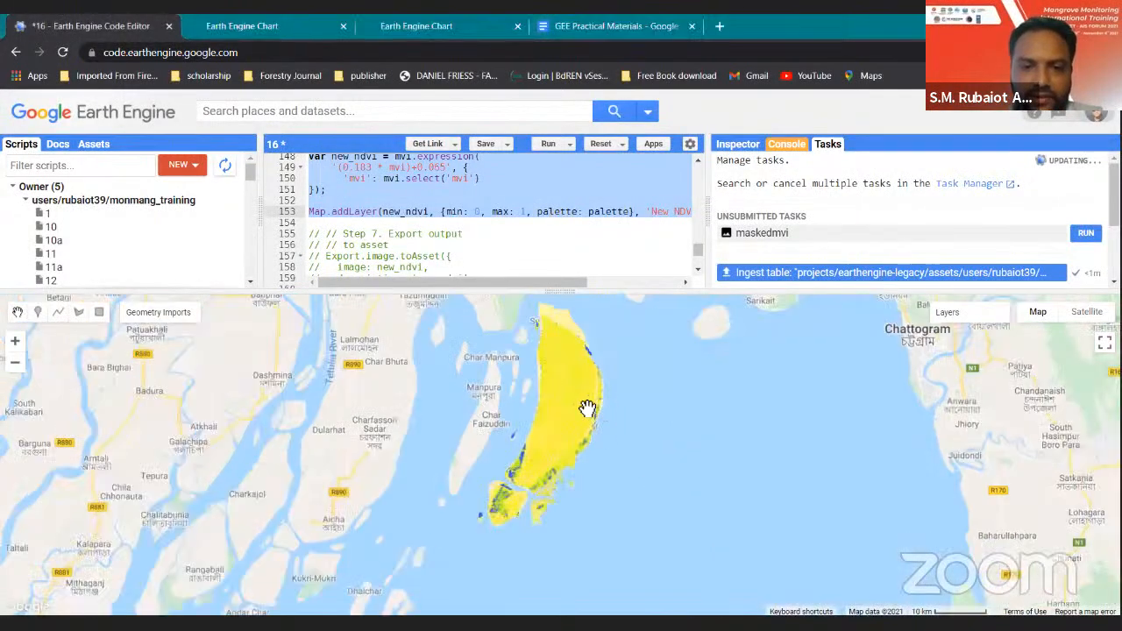
Examine the NDVI layer of script 16 over Hatiya island and its southern coast on the map.
left_click_drag(293, 430, 554, 410)
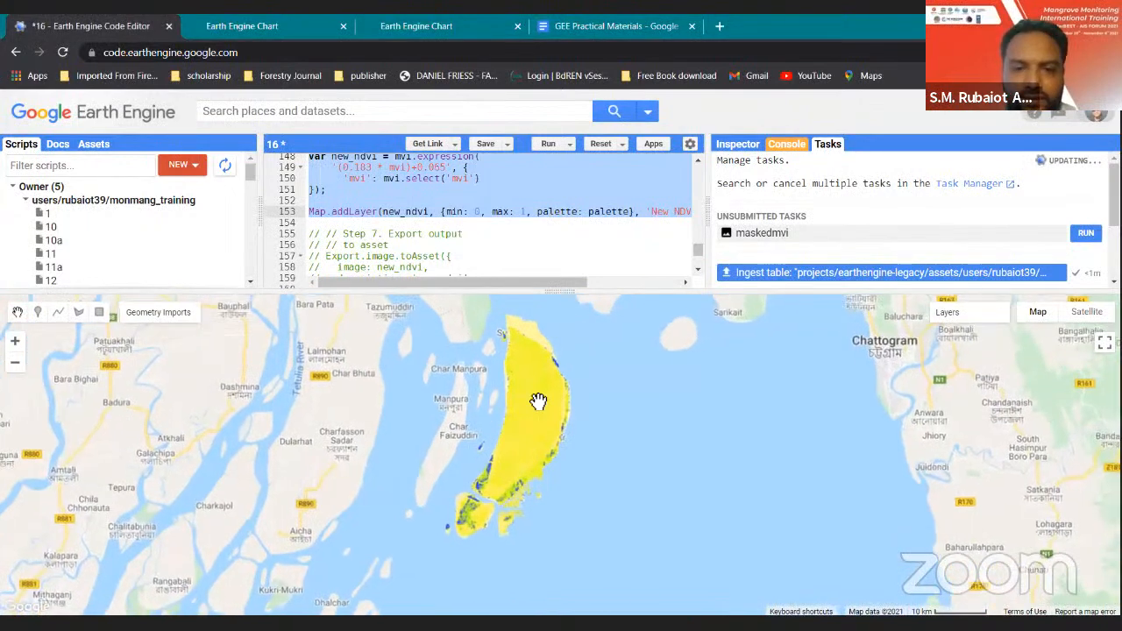
scroll(538, 416, "up", 1)
scroll(538, 423, "up", 1)
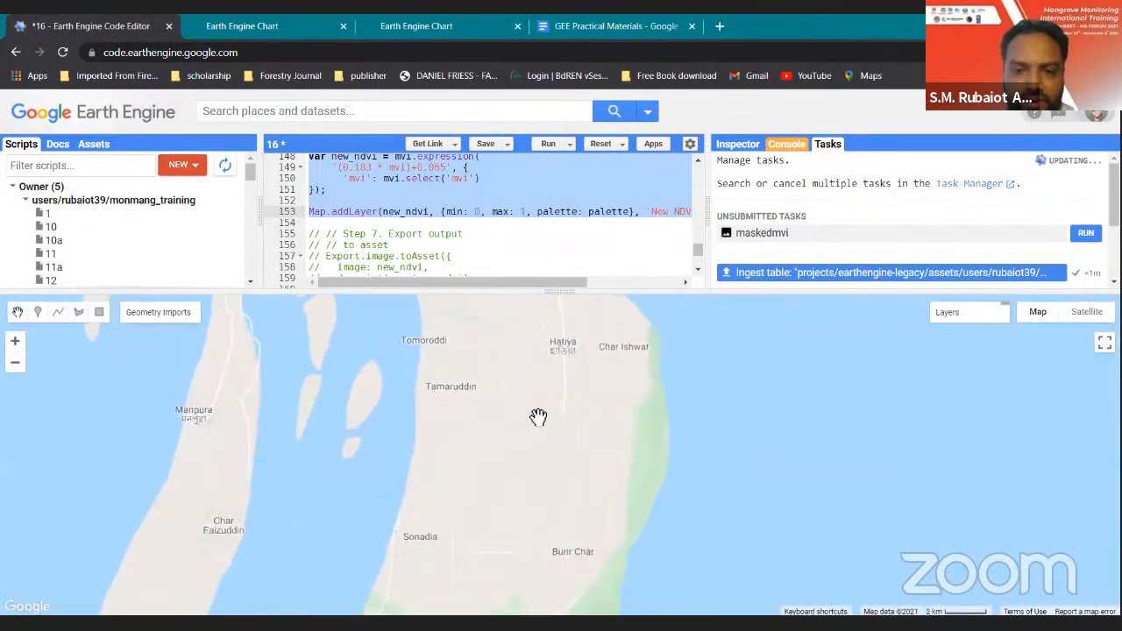
scroll(537, 418, "down", 1)
scroll(535, 473, "down", 1)
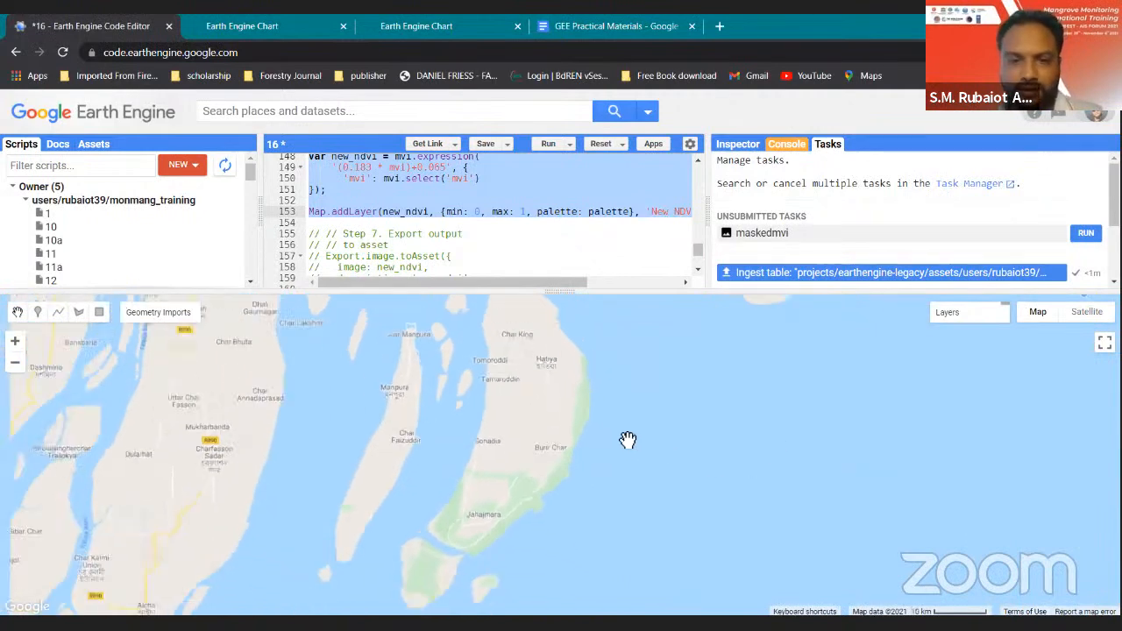
scroll(517, 473, "up", 1)
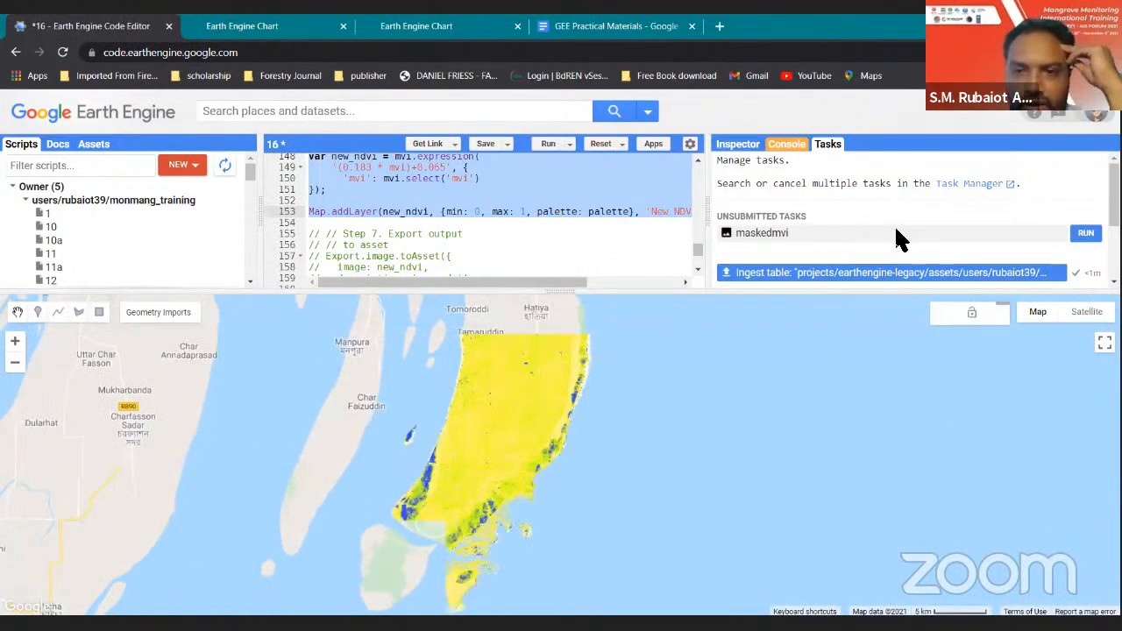
Review script 16's console output in a taller area and its full-size mvi versus ndvi scatter chart, and return to the map.
left_click(789, 146)
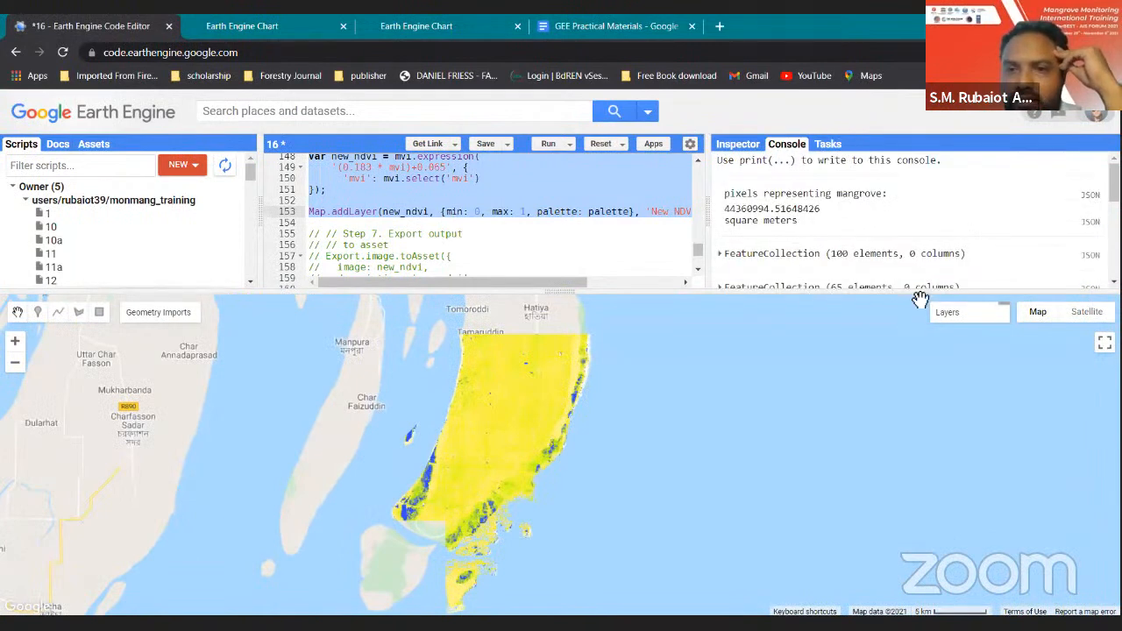
left_click_drag(554, 294, 554, 400)
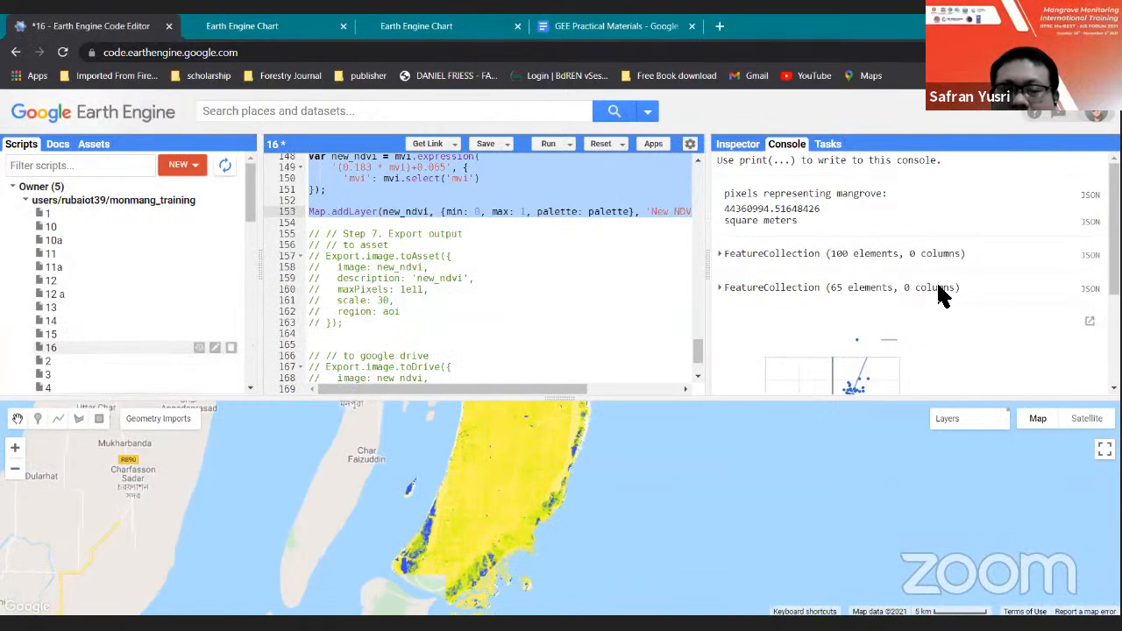
left_click(194, 29)
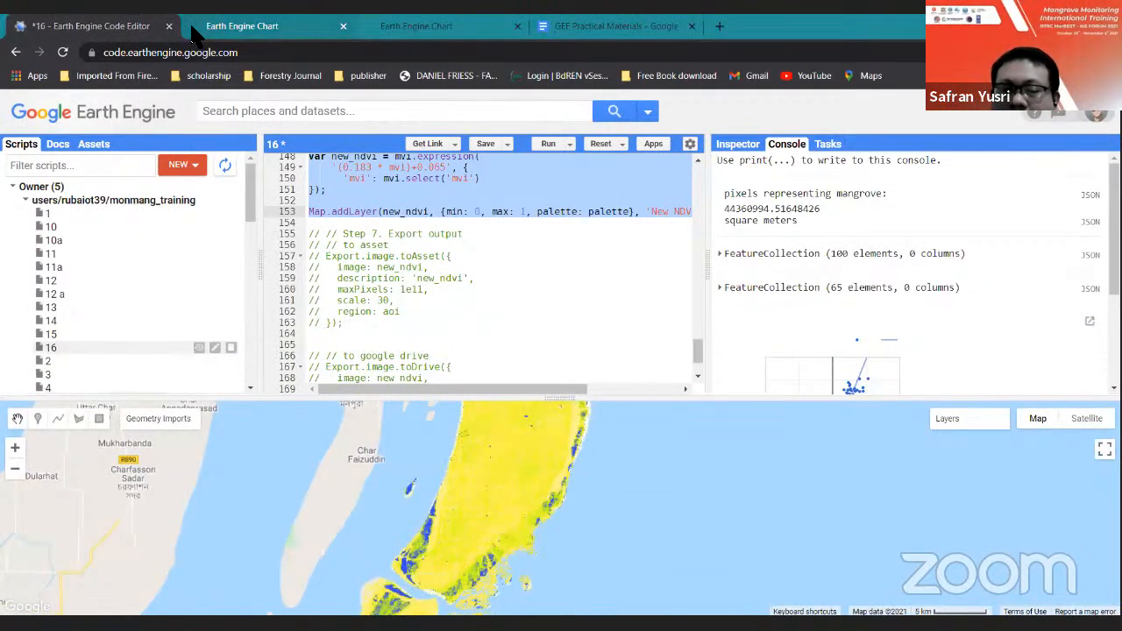
mouse_move(635, 289)
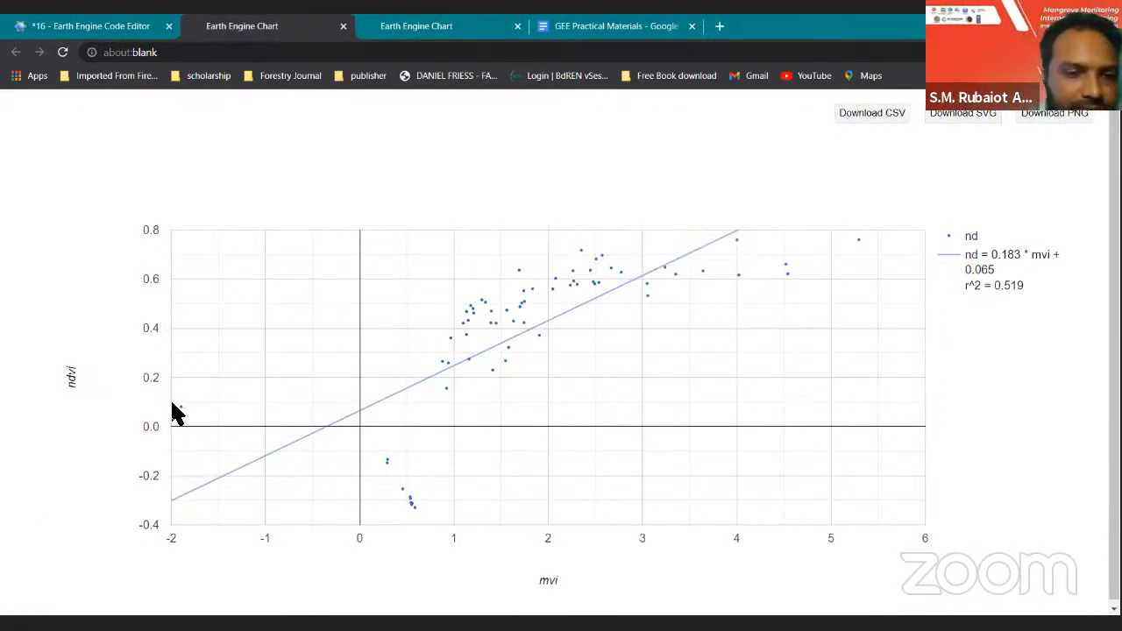
mouse_move(193, 530)
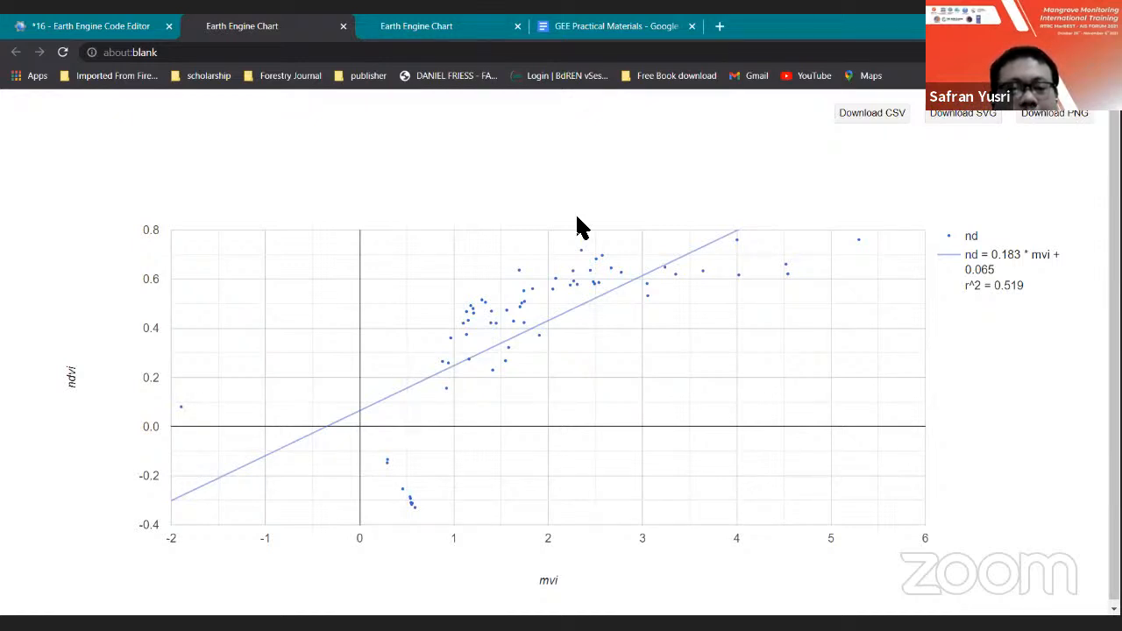
left_click(99, 28)
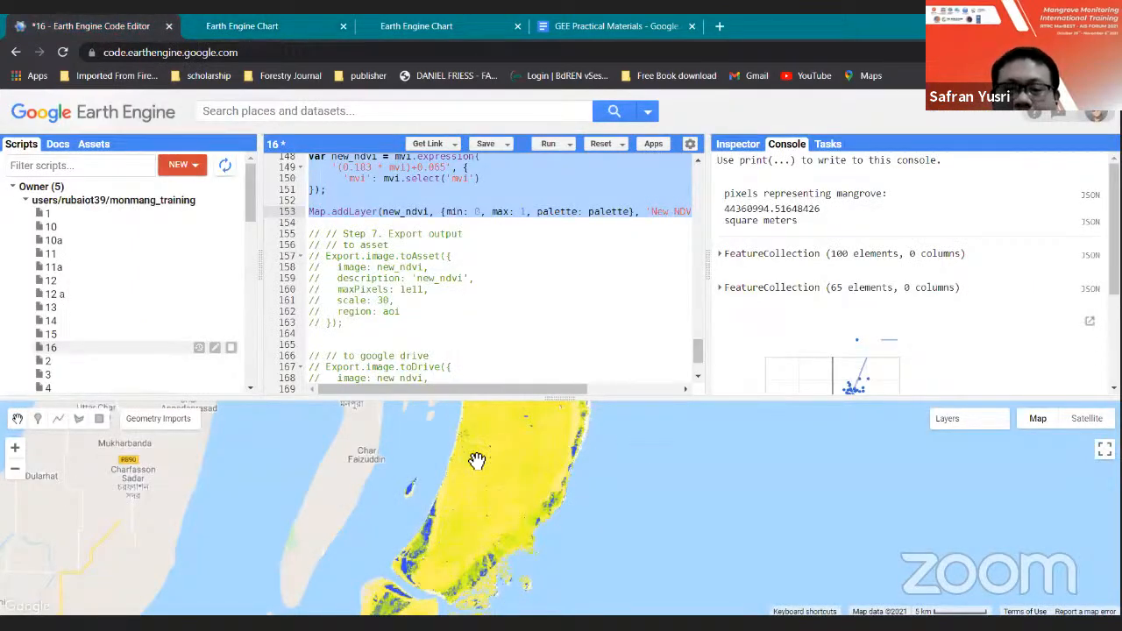
scroll(495, 463, "down", 3)
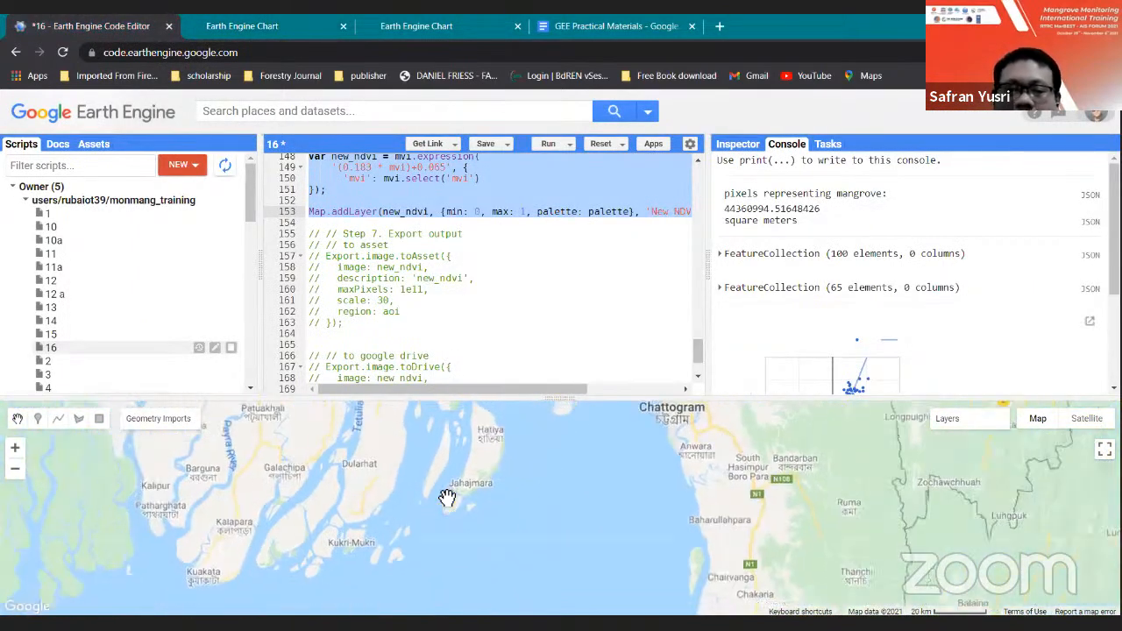
Inspect the NDVI layer along the full length of Hatiya island and around the islets at its southern tip.
left_click_drag(528, 484, 480, 518)
scroll(504, 474, "up", 3)
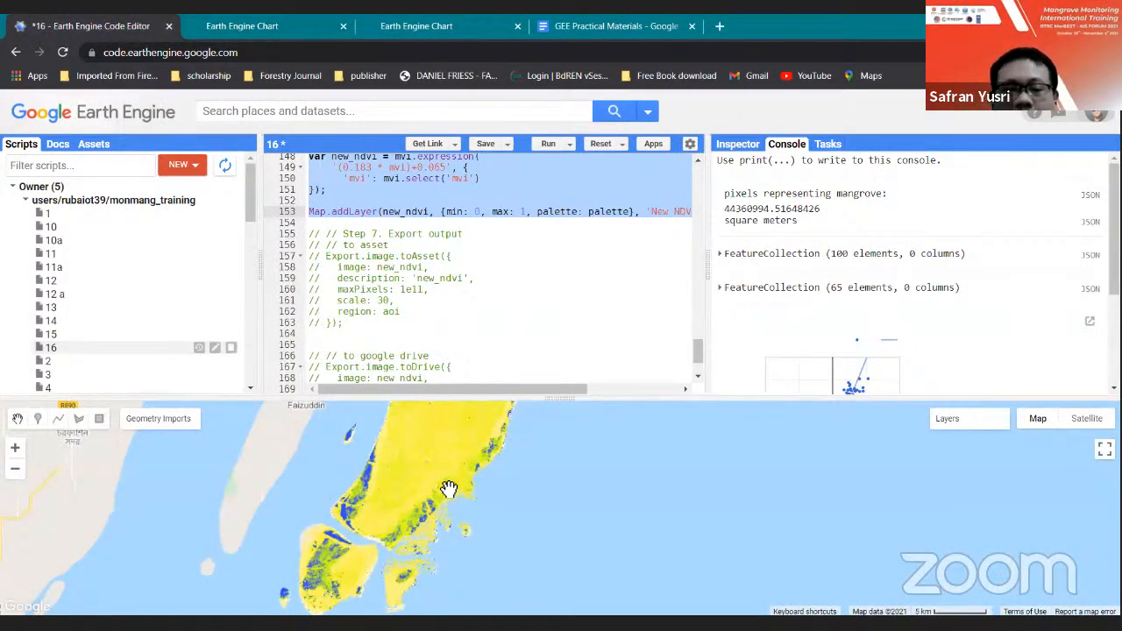
scroll(449, 488, "down", 1)
left_click_drag(459, 463, 388, 528)
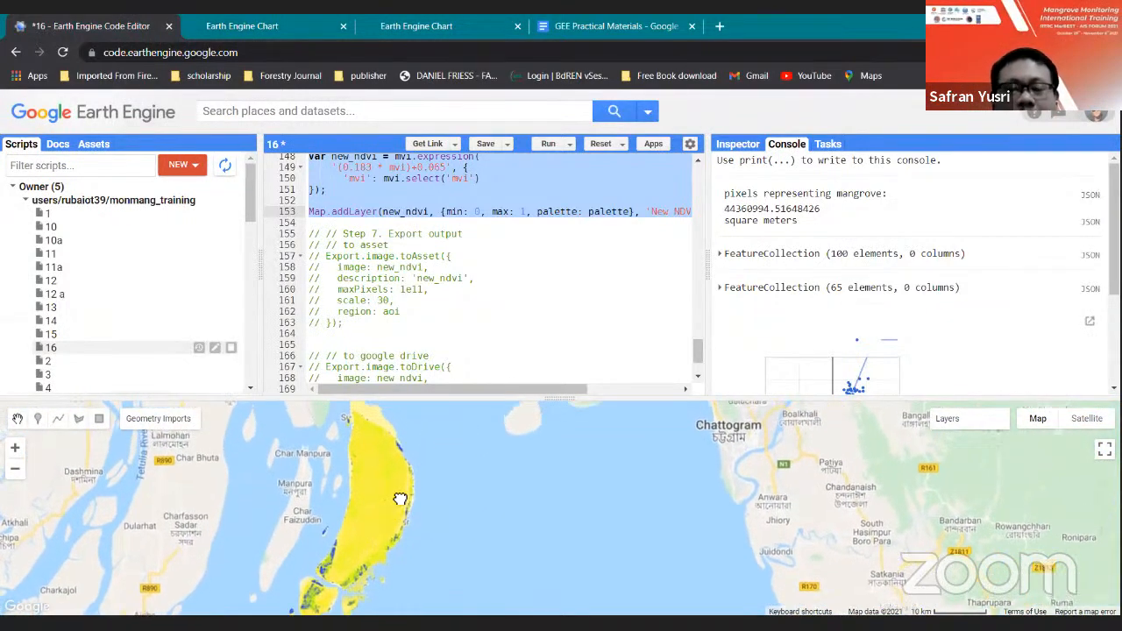
left_click_drag(408, 484, 417, 471)
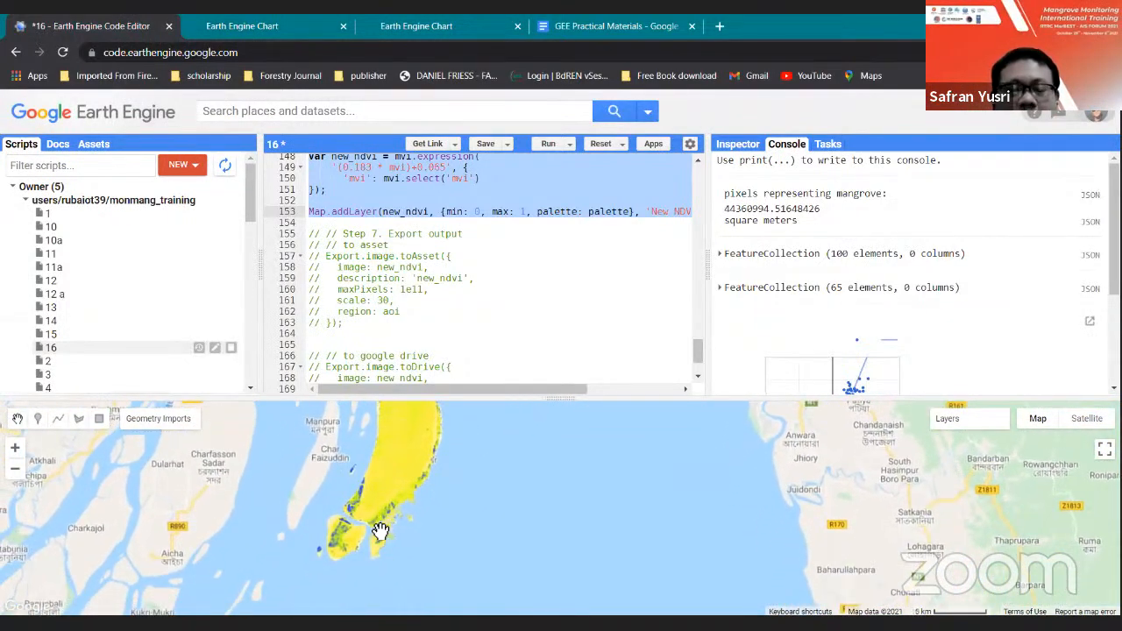
scroll(380, 532, "up", 1)
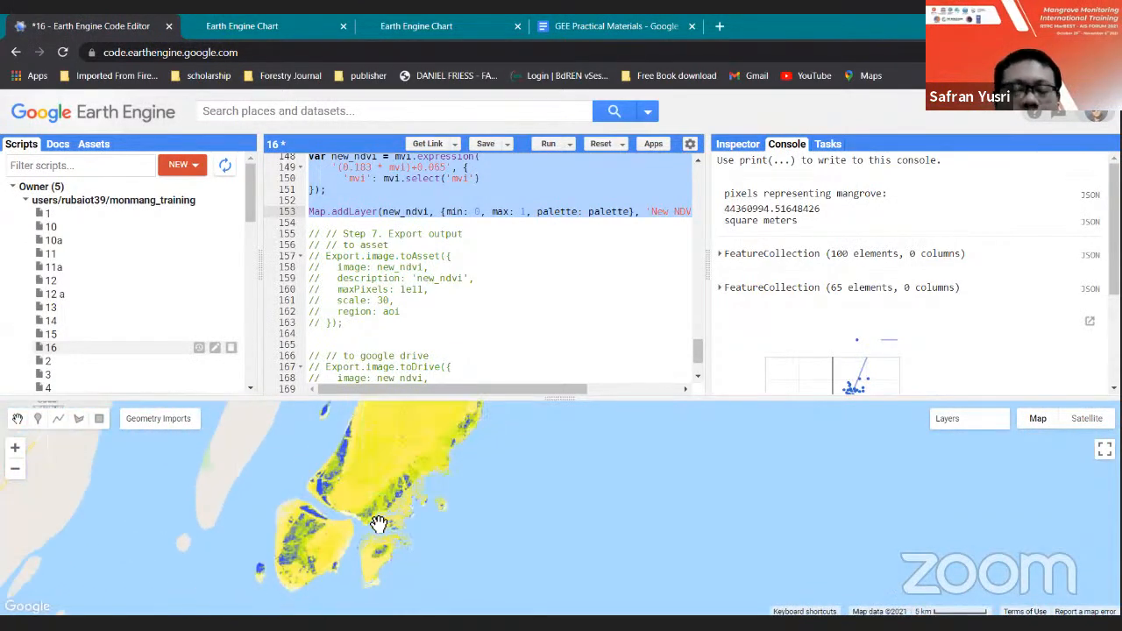
Review script 16's code backwards from the Step 6 formula through the correlation chart and sampling to the Step 3 random points.
scroll(472, 306, "up", 2)
scroll(472, 307, "up", 4)
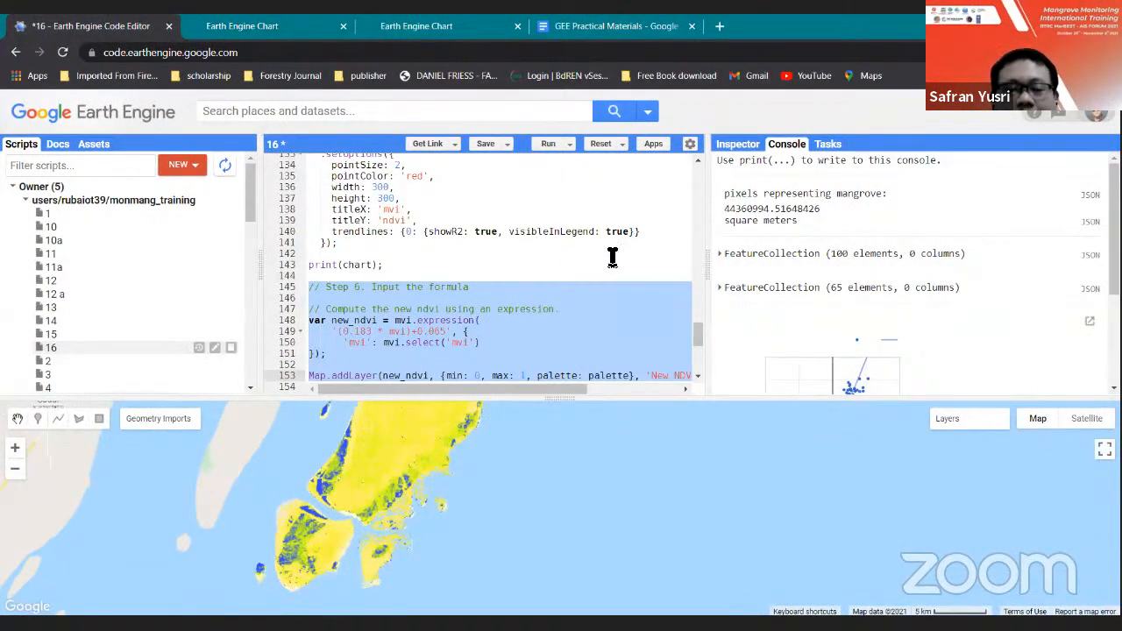
scroll(612, 256, "up", 5)
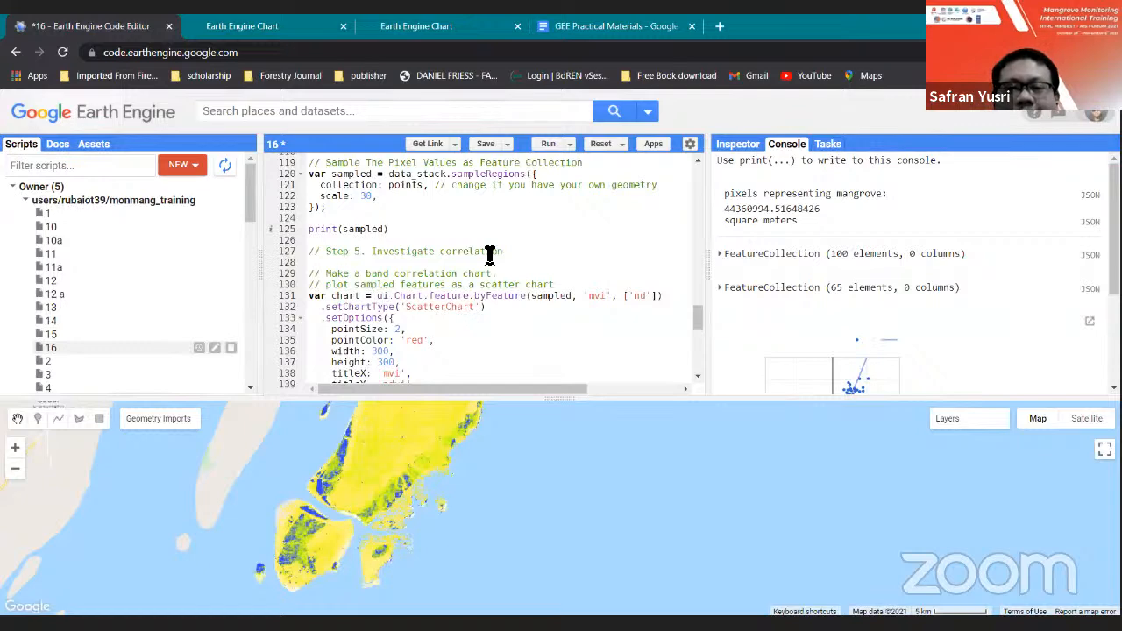
scroll(489, 253, "up", 4)
scroll(490, 252, "up", 5)
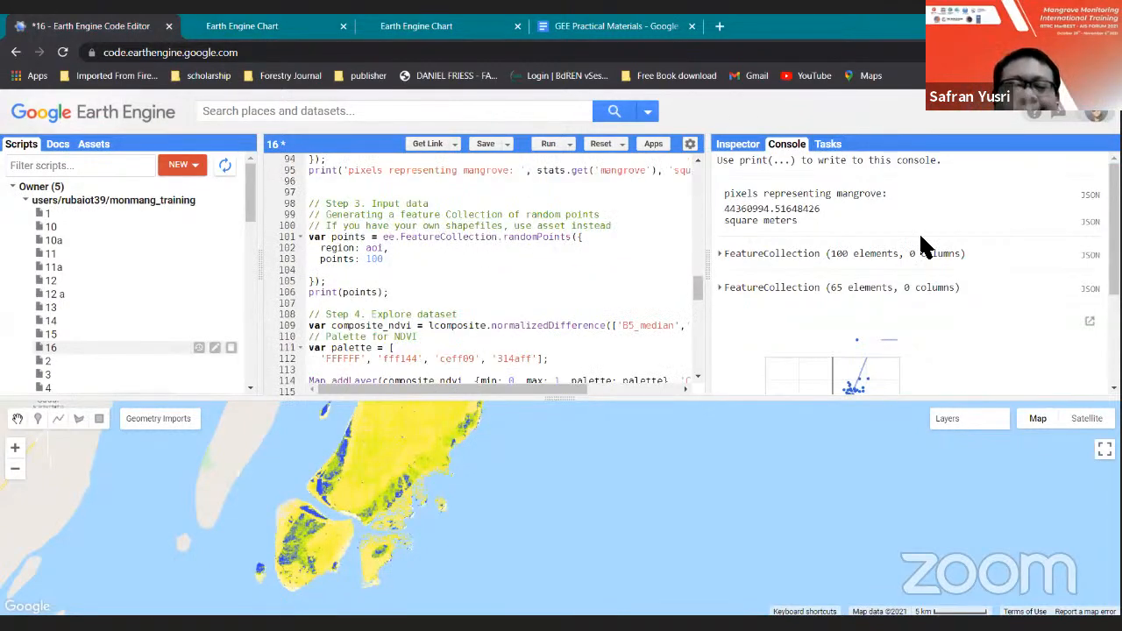